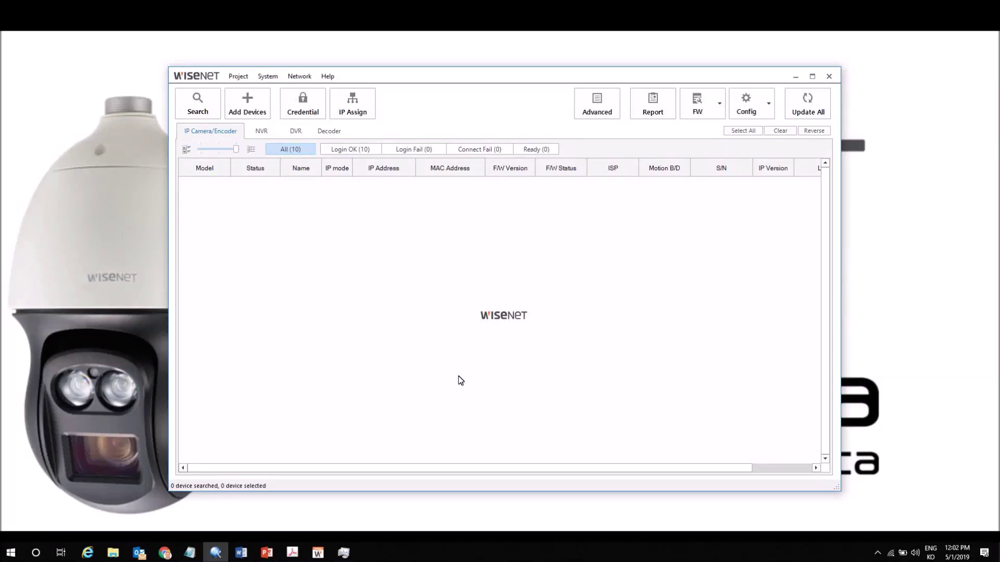
Search the network for cameras and select all nine discovered cameras with Ctrl+A.
click(192, 115)
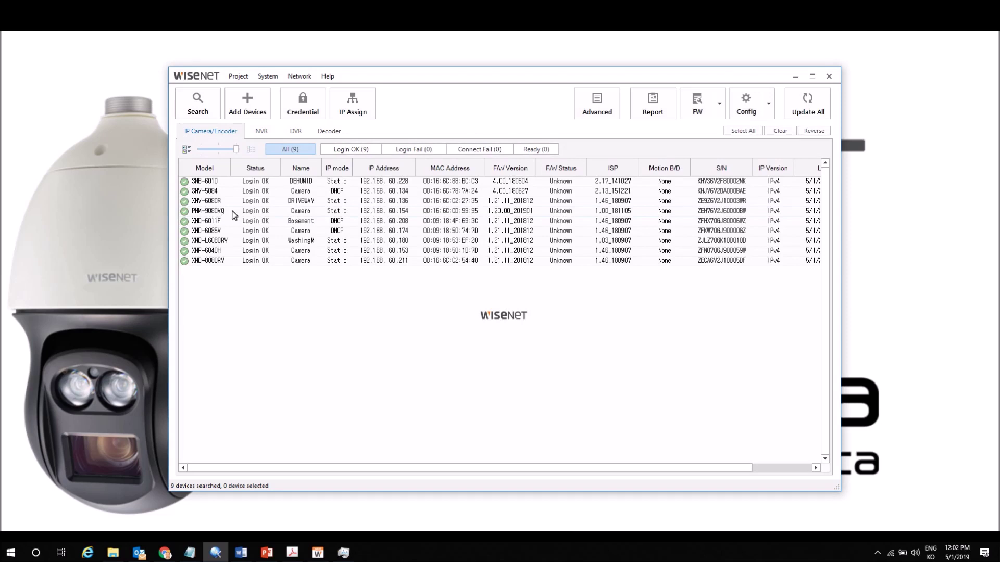
click(338, 224)
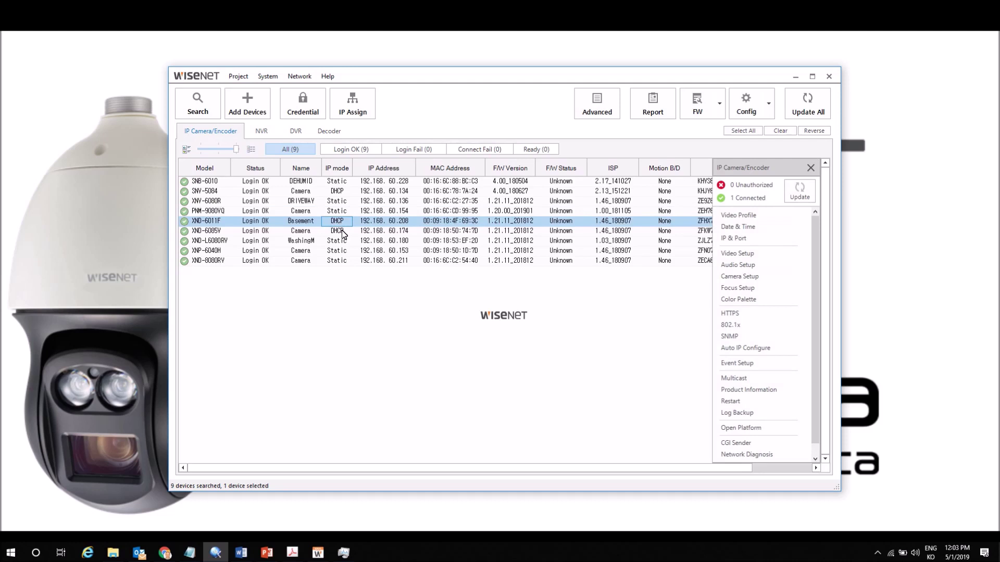
click(342, 232)
click(344, 243)
click(387, 243)
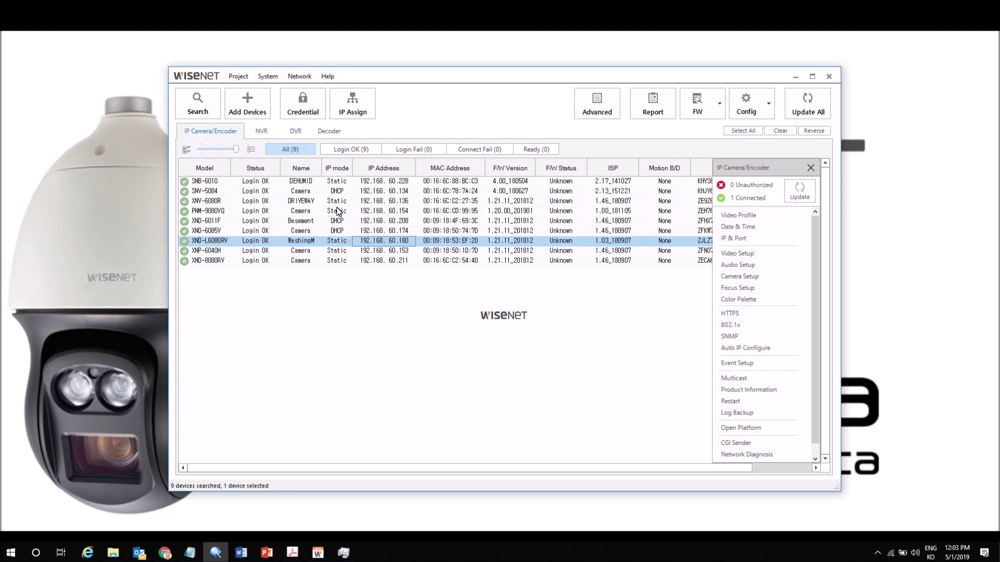
key(ctrl+a)
Log in to all nine cameras with the admin account's password and confirm Success on each.
click(301, 112)
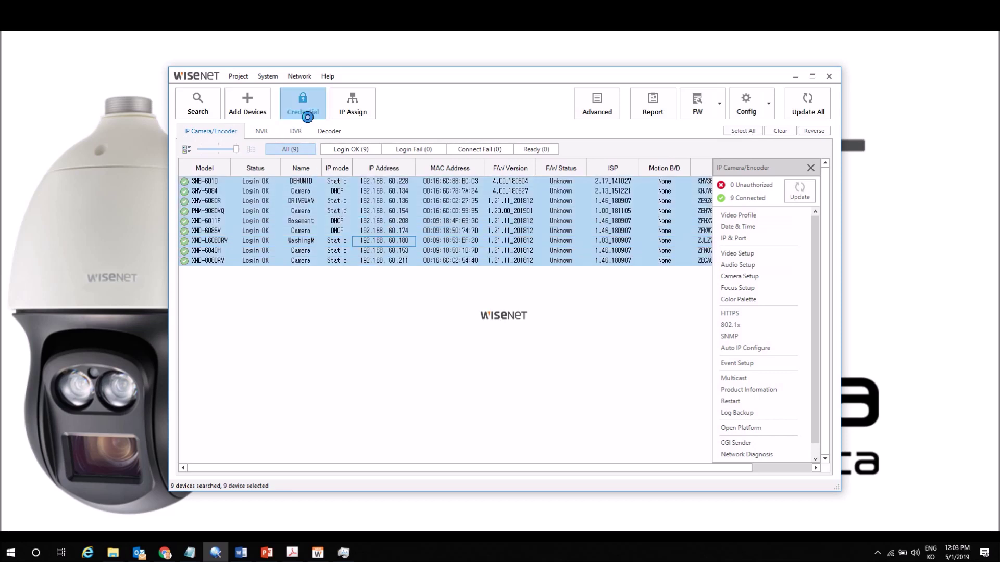
click(306, 362)
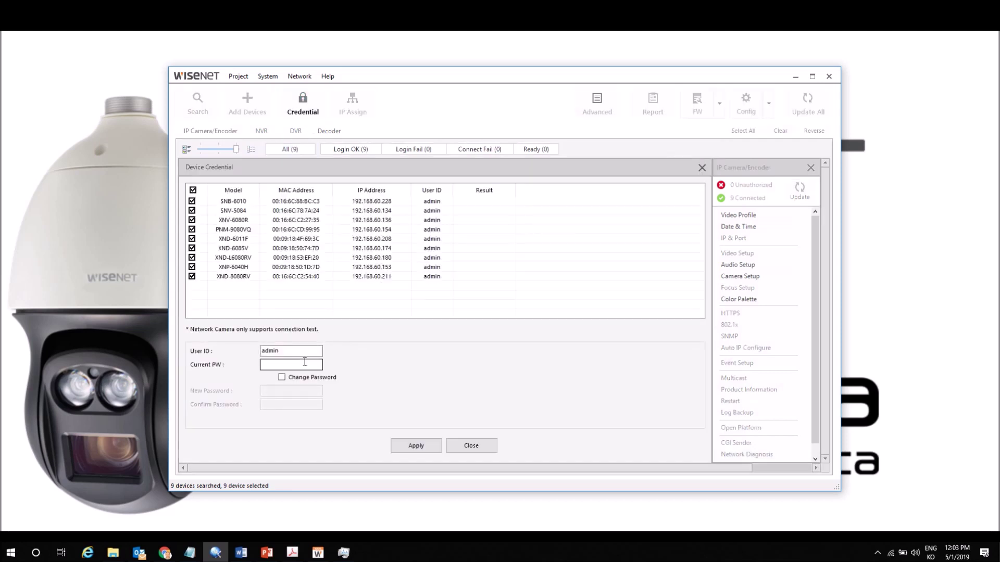
text(*****)
click(436, 451)
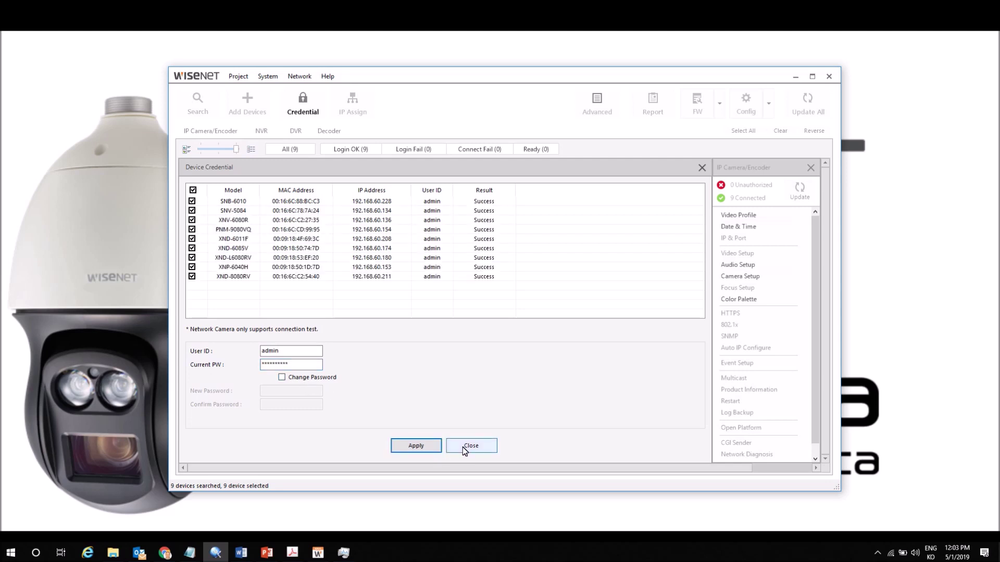
click(465, 451)
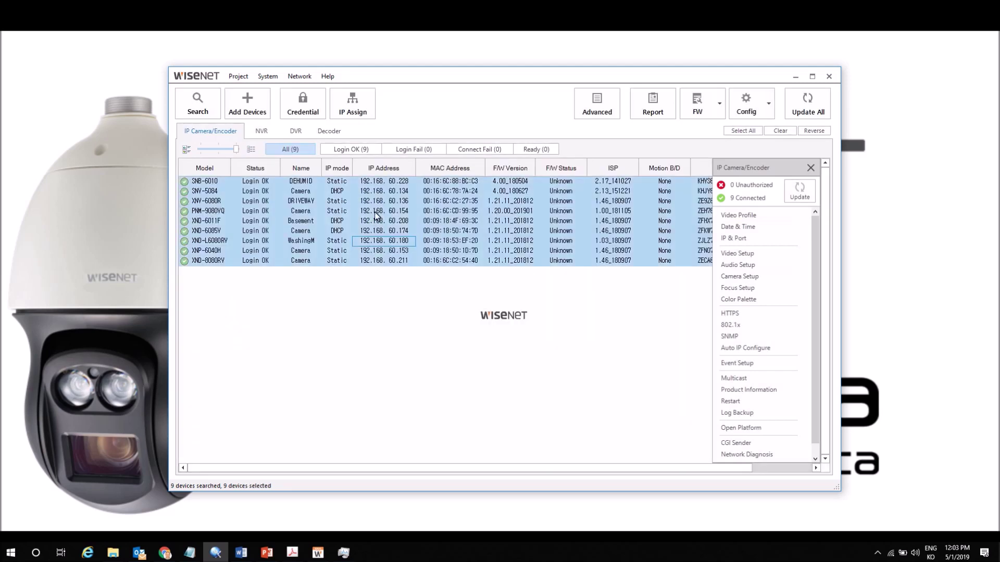
click(337, 192)
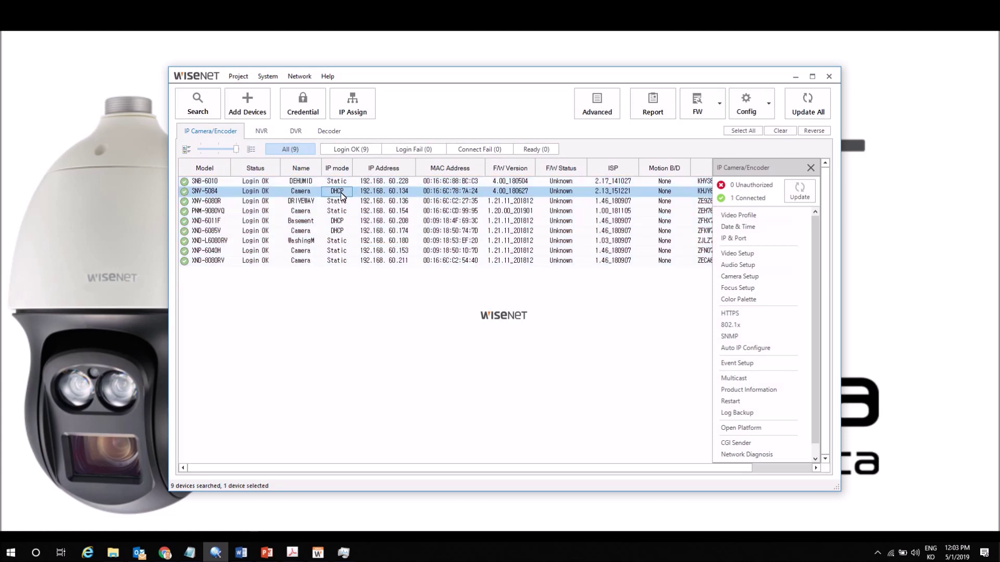
click(349, 116)
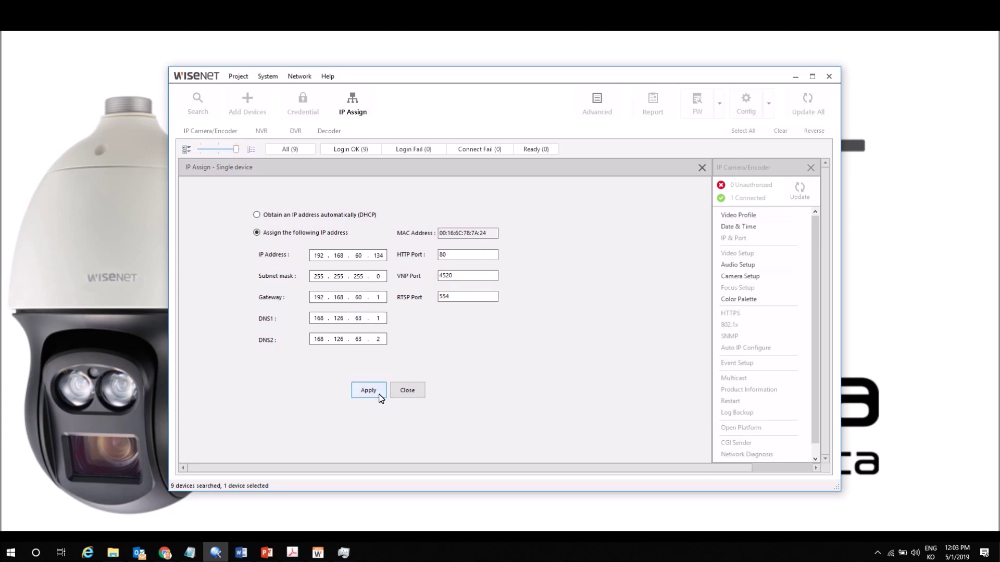
click(421, 391)
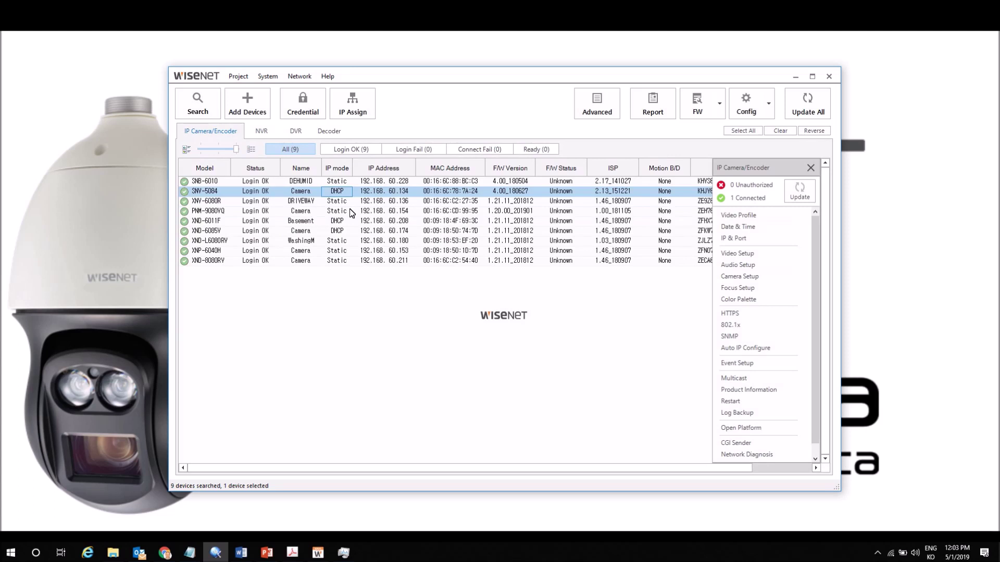
key(ctrl+a)
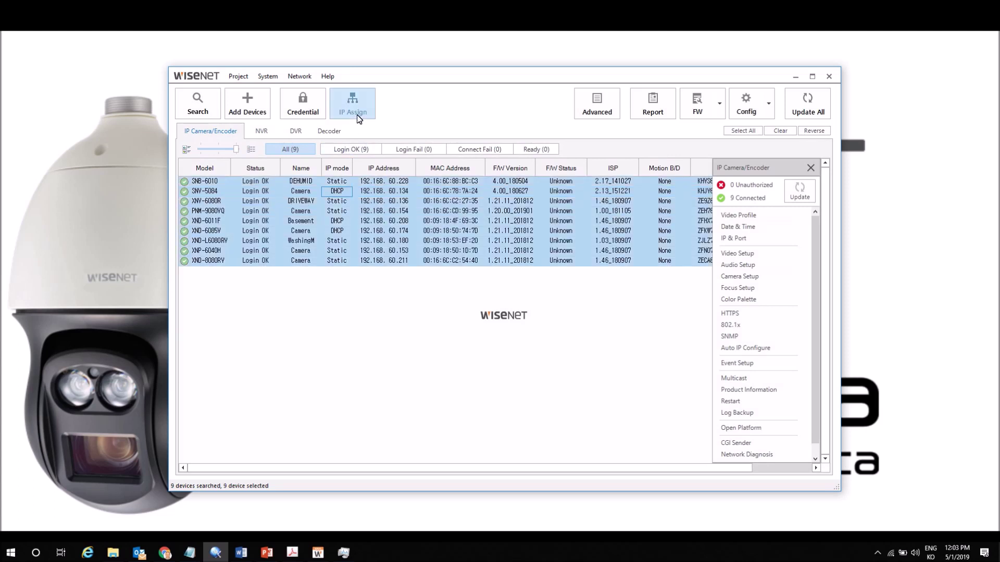
Assign fixed IPs starting at 192.168.60.100 to all nine cameras and simulate the result.
click(357, 116)
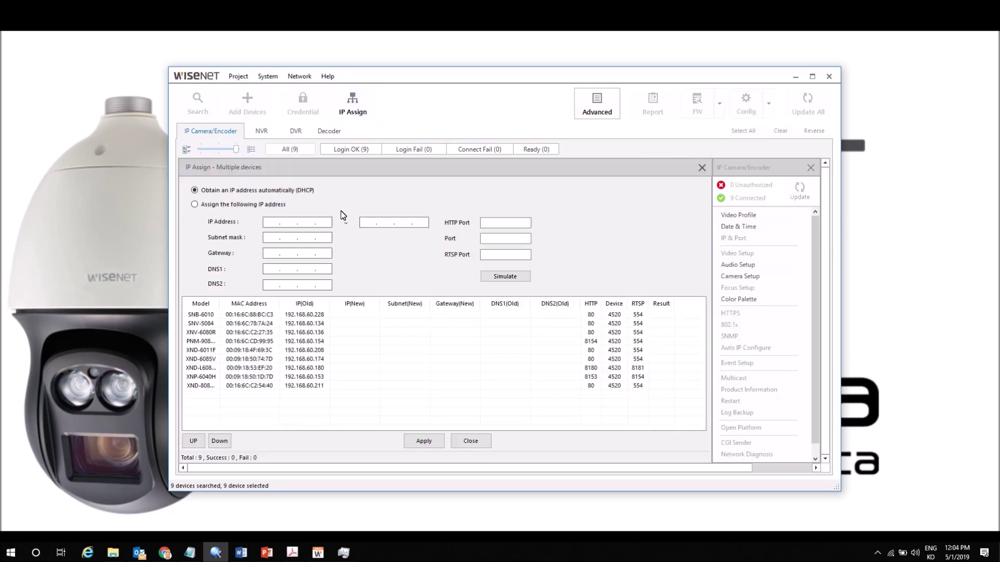
click(280, 205)
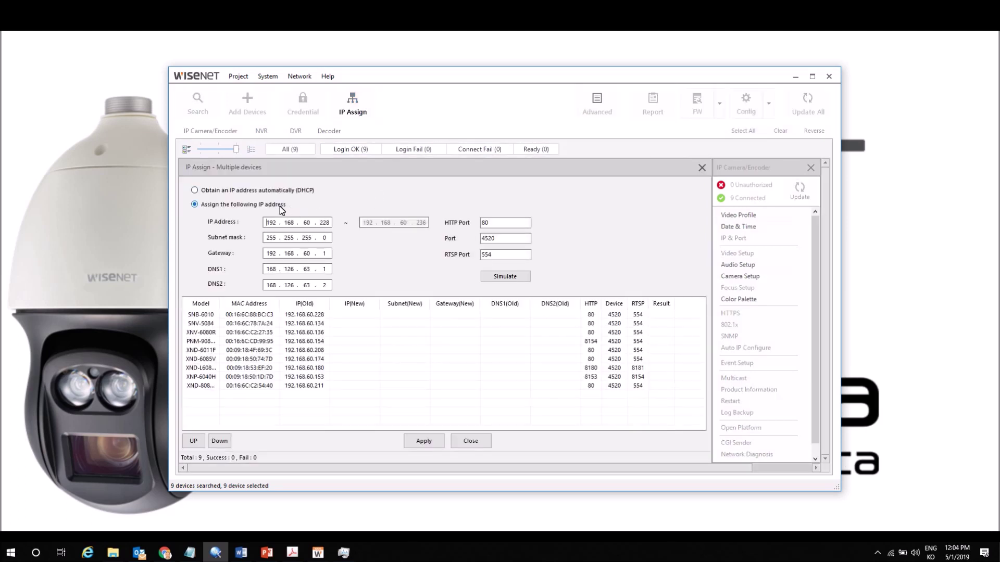
double_click(328, 224)
click(499, 277)
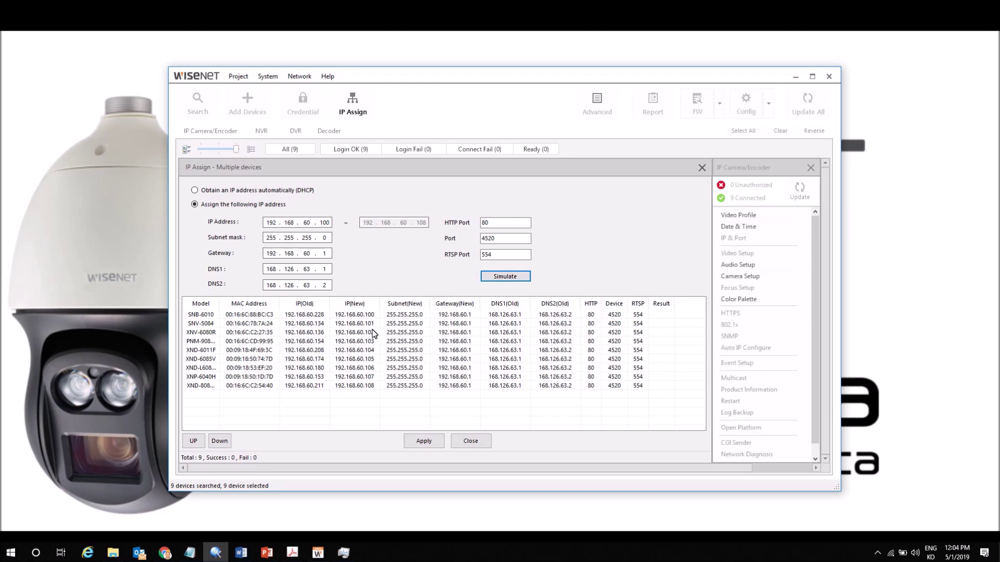
Move XNV-6080R to the top of the order and re-simulate so it gets .100.
click(213, 333)
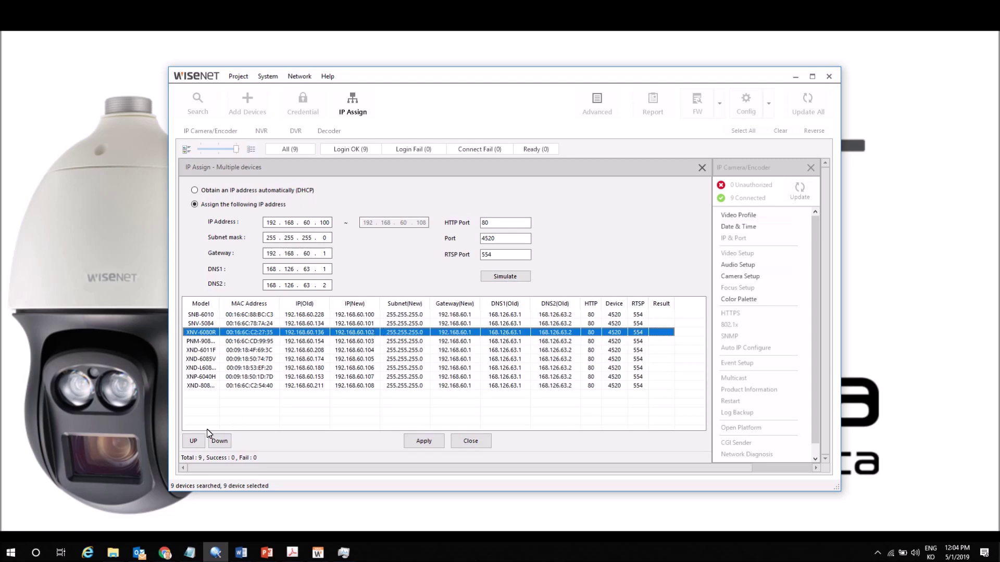
click(193, 442)
click(193, 441)
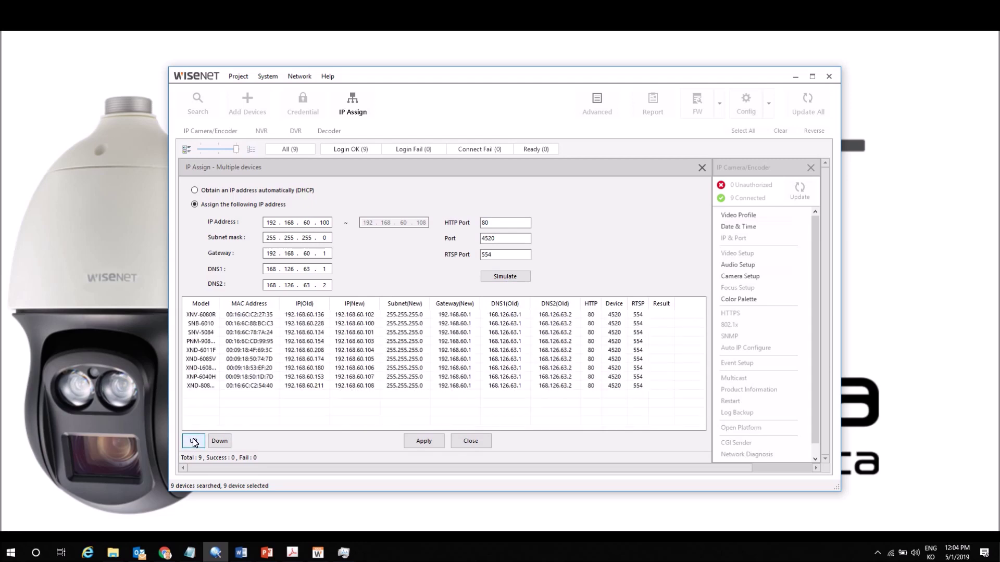
click(495, 279)
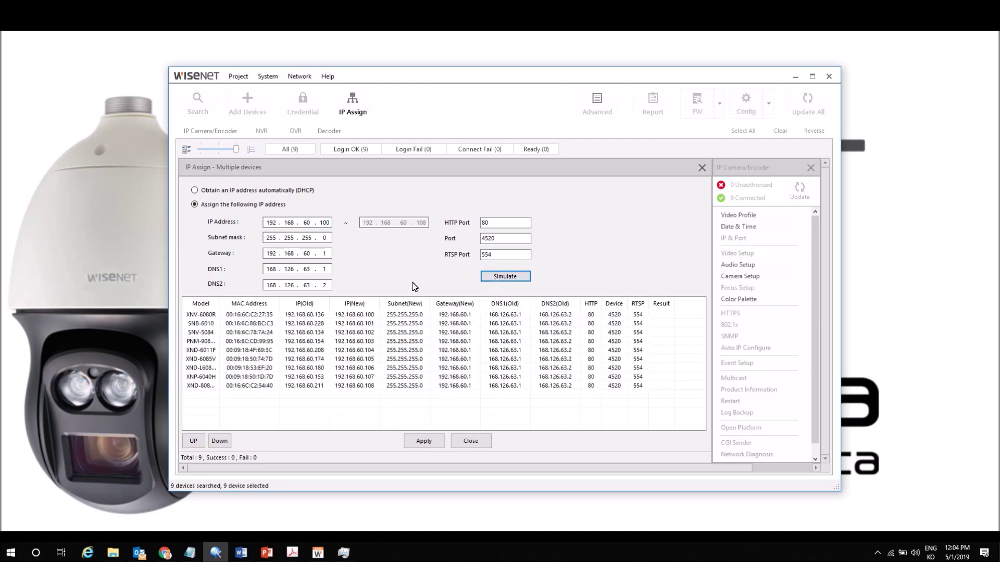
Select the XNV-6080R at the top of the list and open Camera Setup.
click(370, 317)
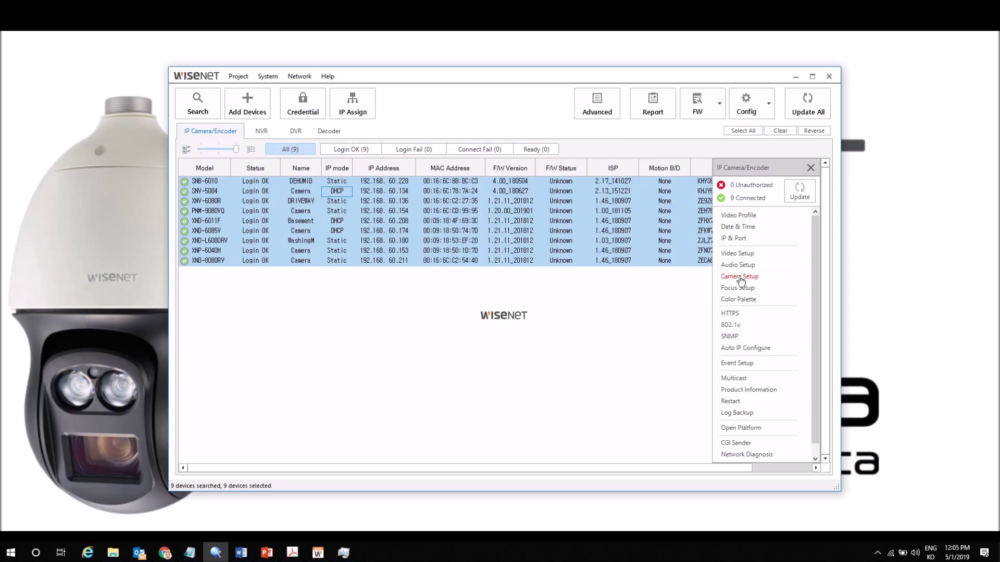
click(739, 277)
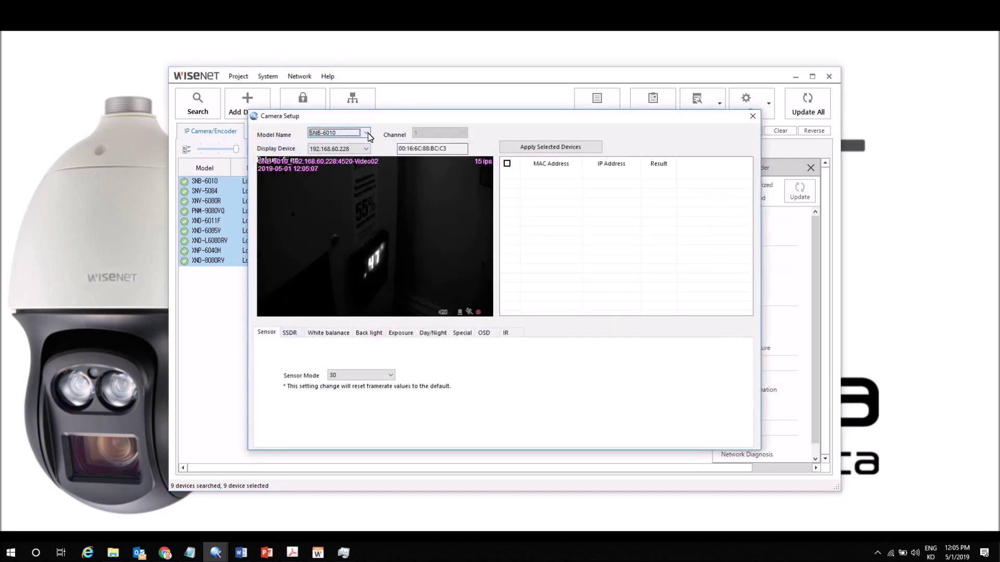
Show live video from the XNV-6080R at 192.168.60.136 in Camera Setup.
click(368, 134)
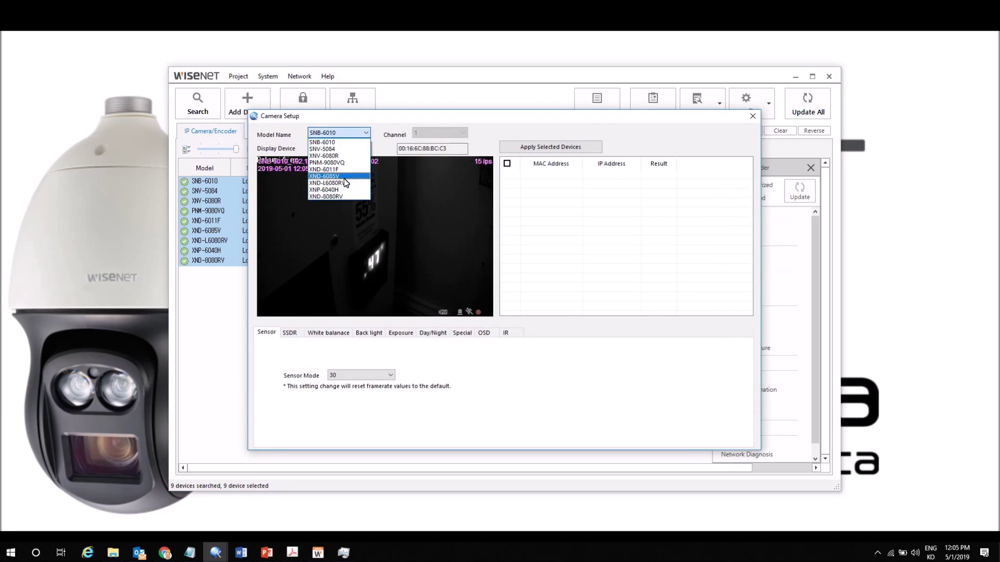
click(344, 156)
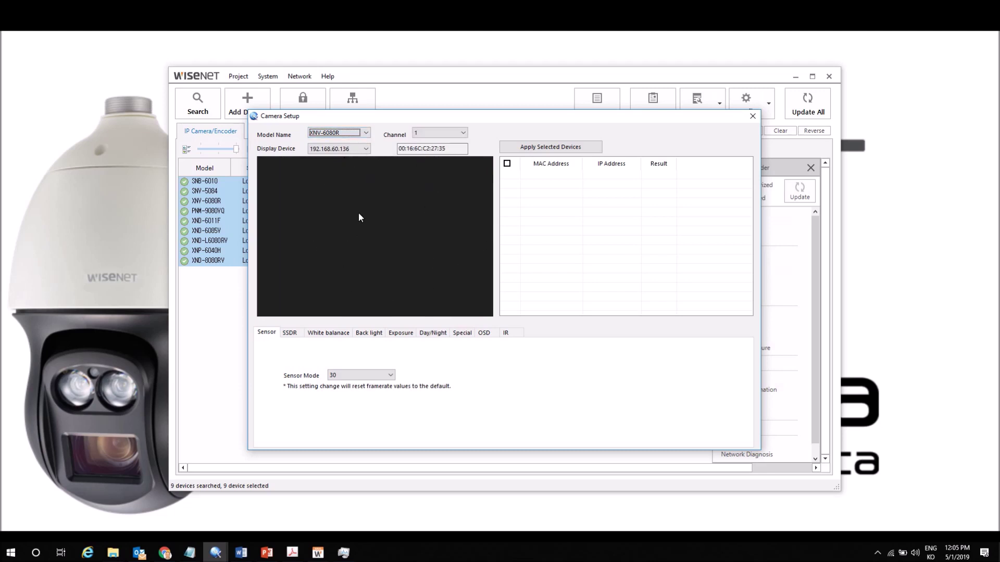
click(367, 149)
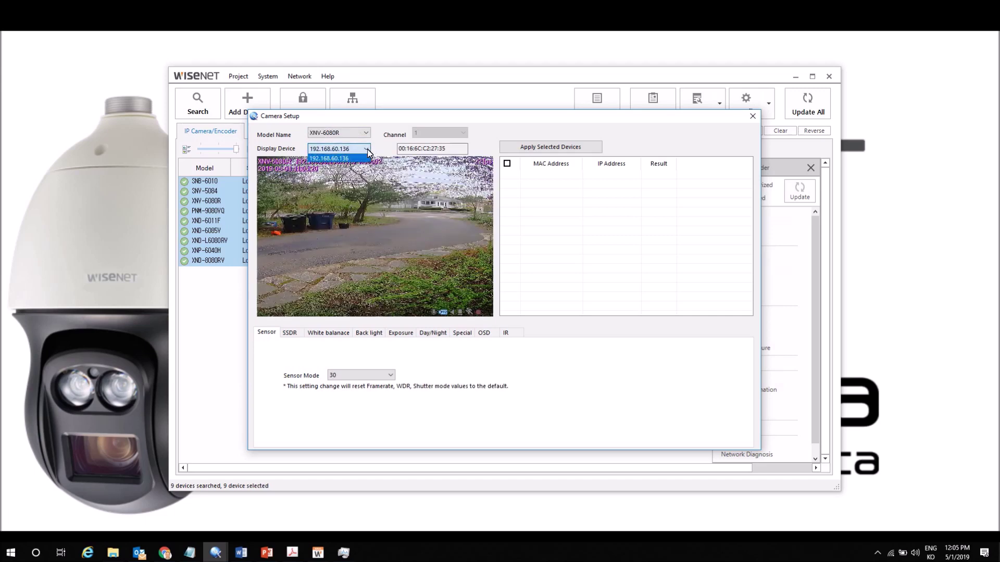
click(367, 149)
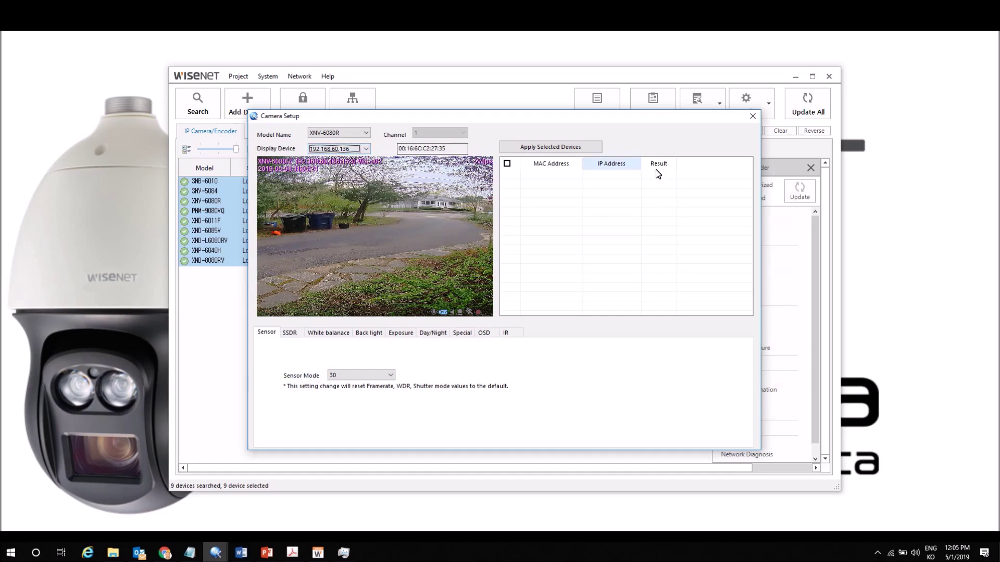
click(290, 333)
Go through White balance and Back light to the XNV-6080R exposure settings (brightness 50, shutter 1/120–1/1500).
click(310, 333)
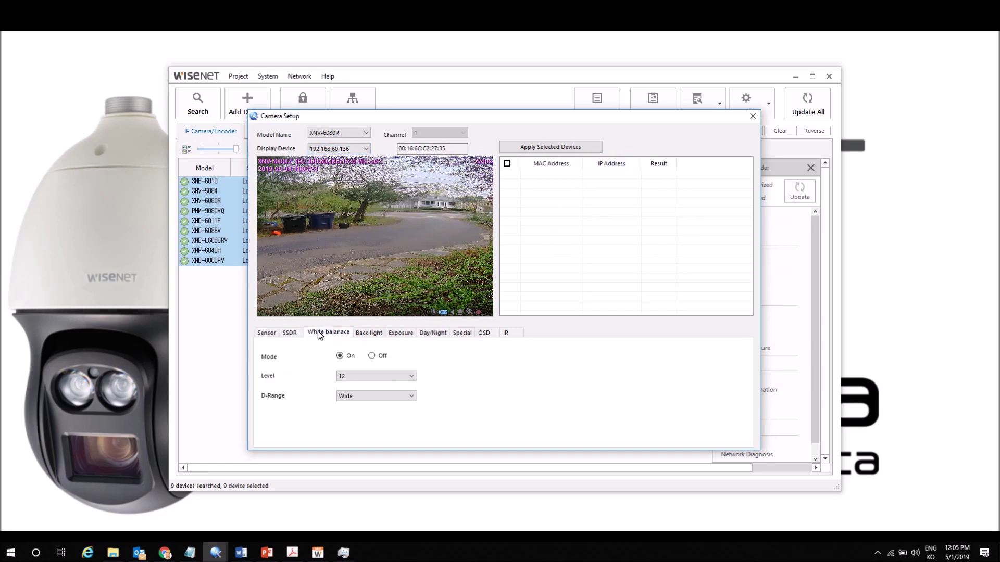
click(370, 334)
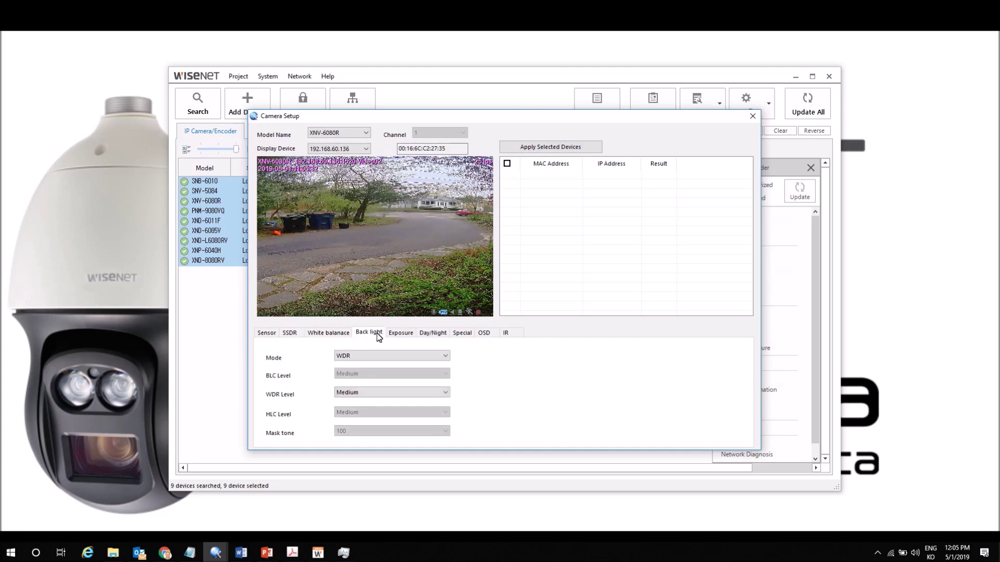
click(399, 335)
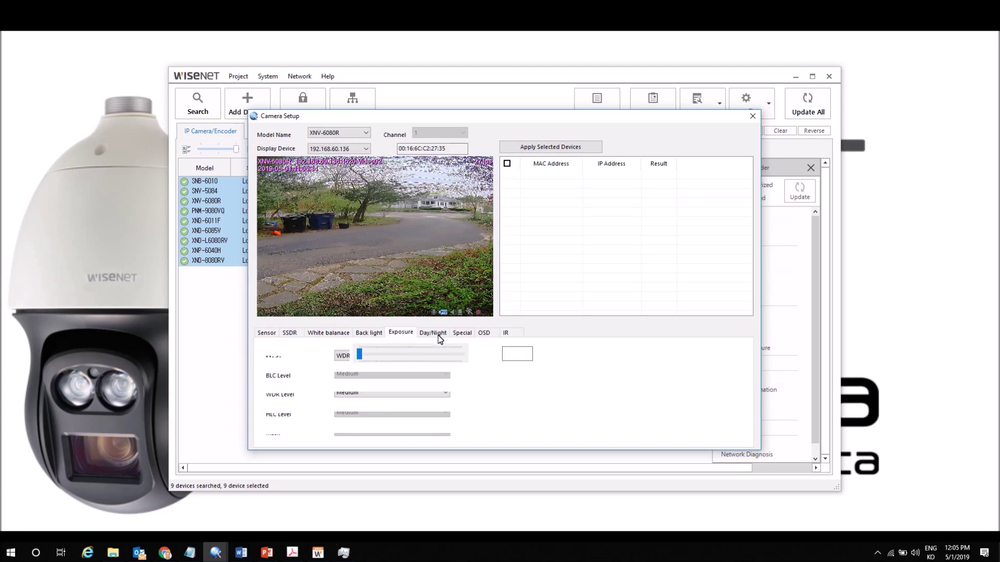
click(539, 147)
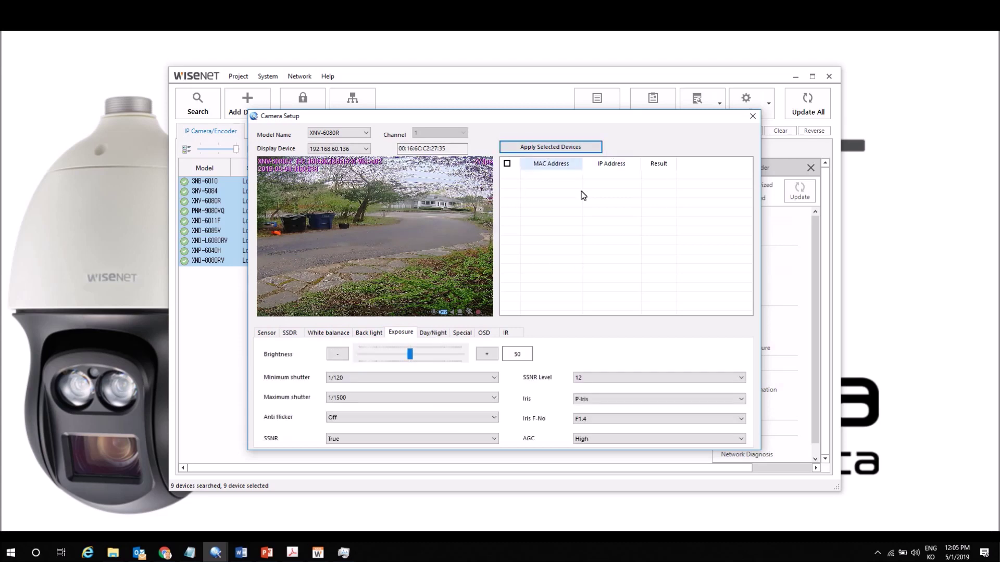
click(752, 117)
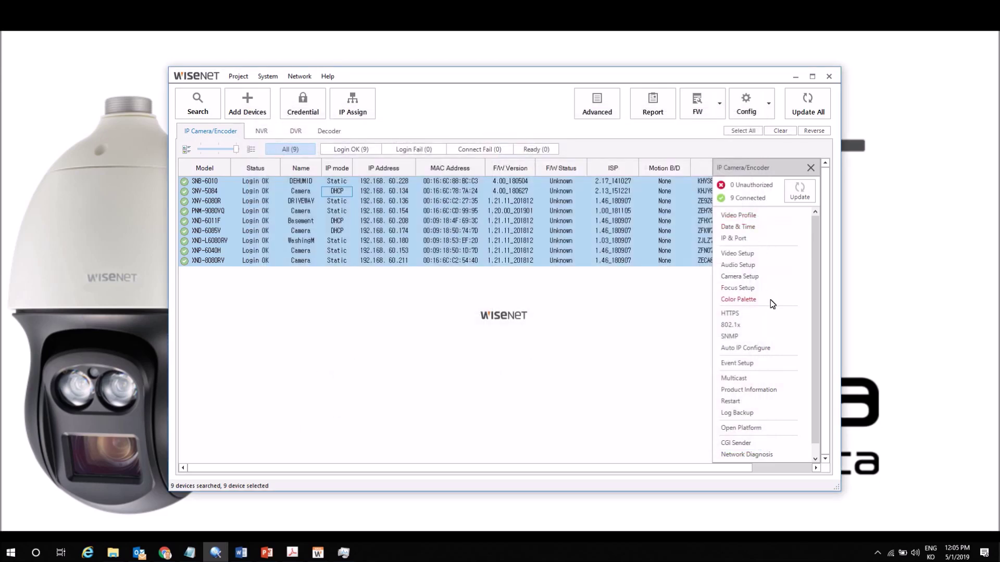
click(751, 290)
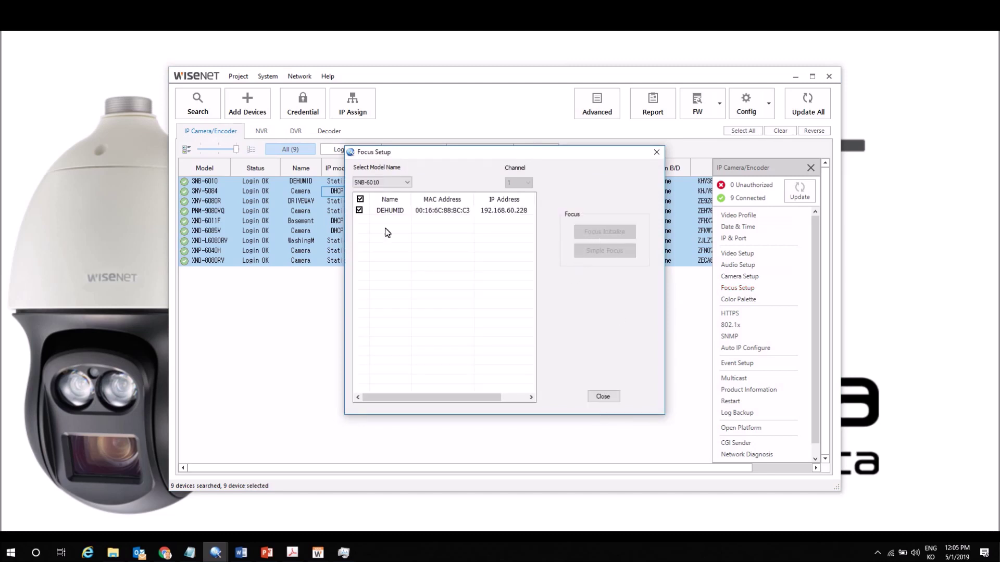
click(377, 184)
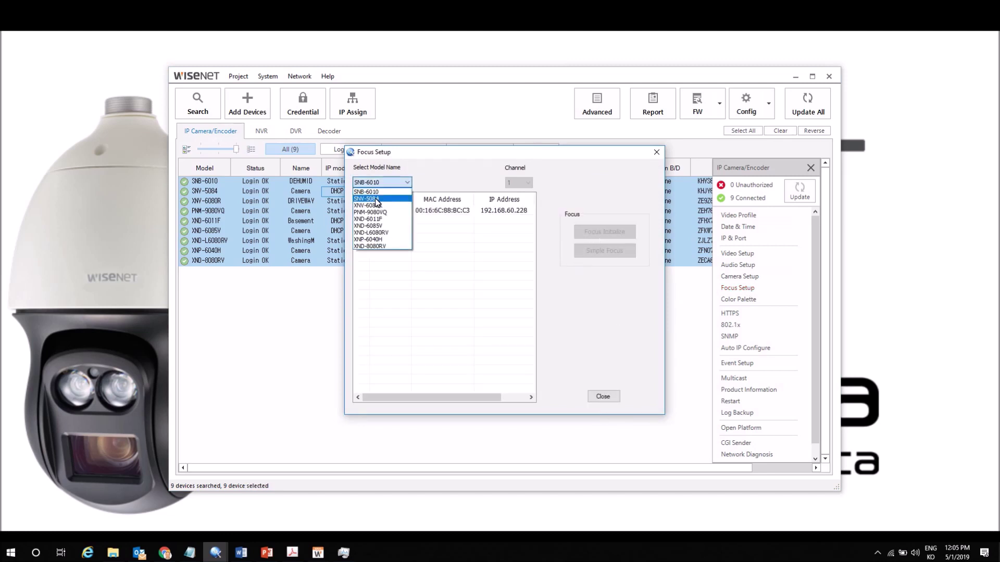
click(376, 199)
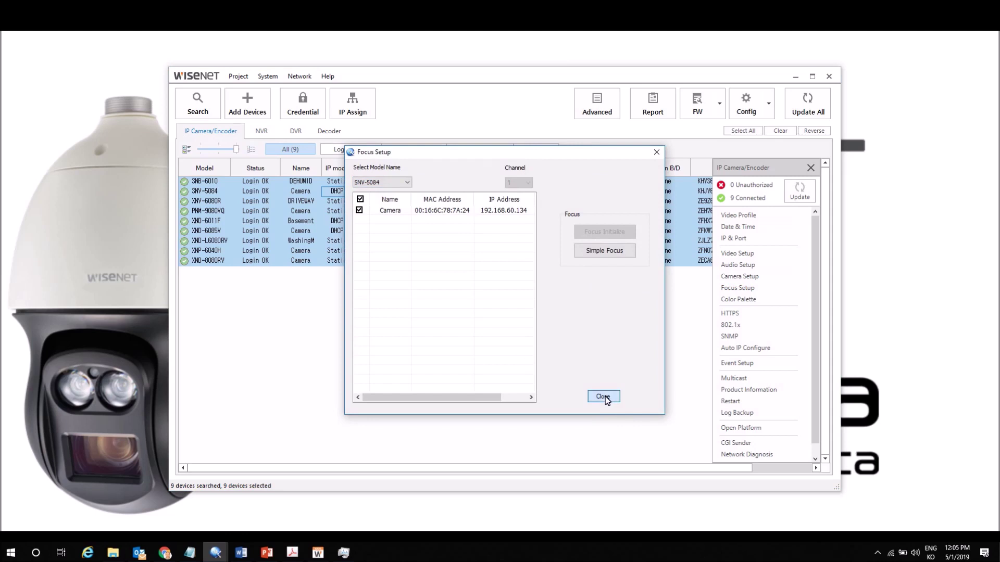
click(603, 398)
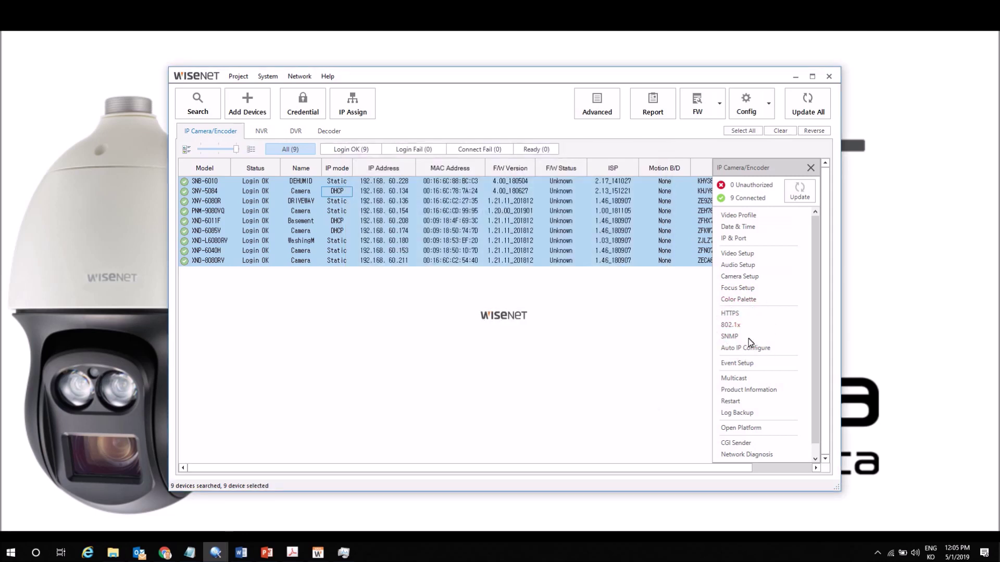
click(715, 359)
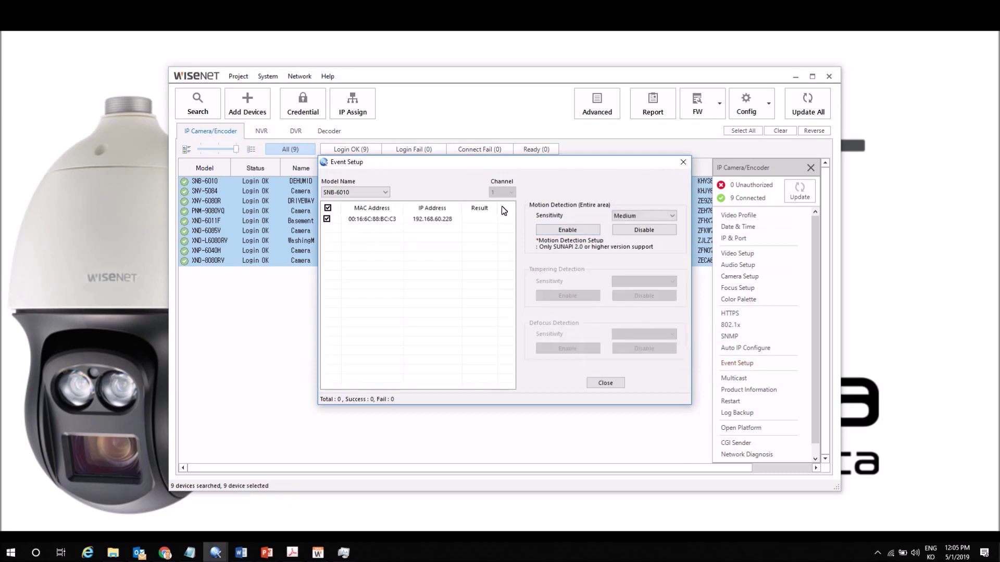
Try enabling Medium-sensitivity motion detection on the XNV-6080R camera.
click(386, 192)
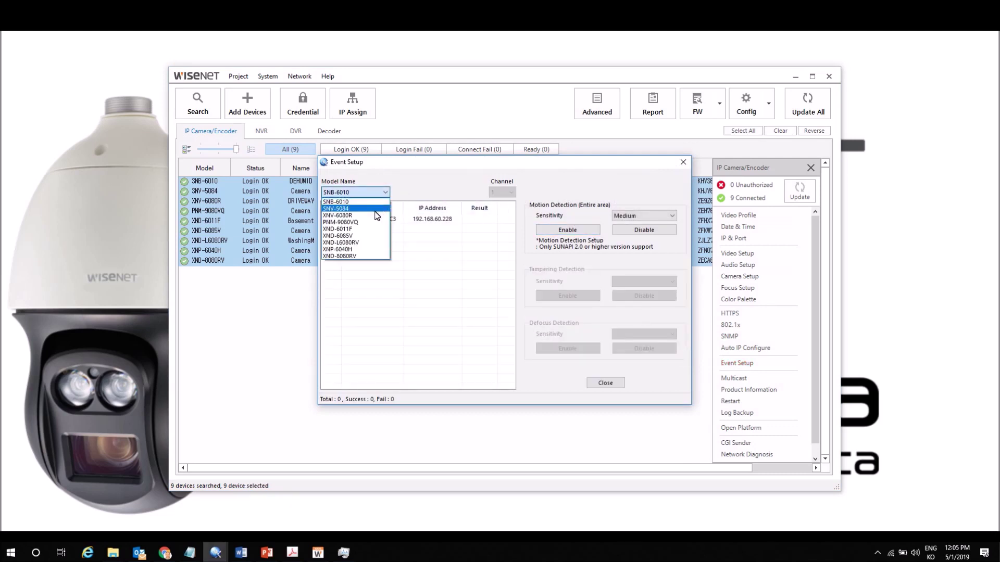
click(376, 216)
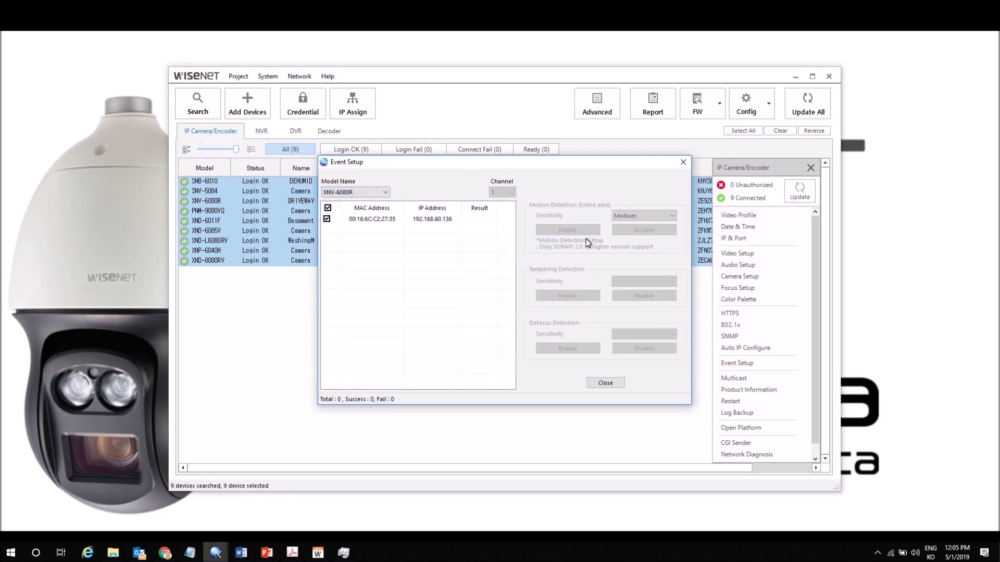
click(632, 215)
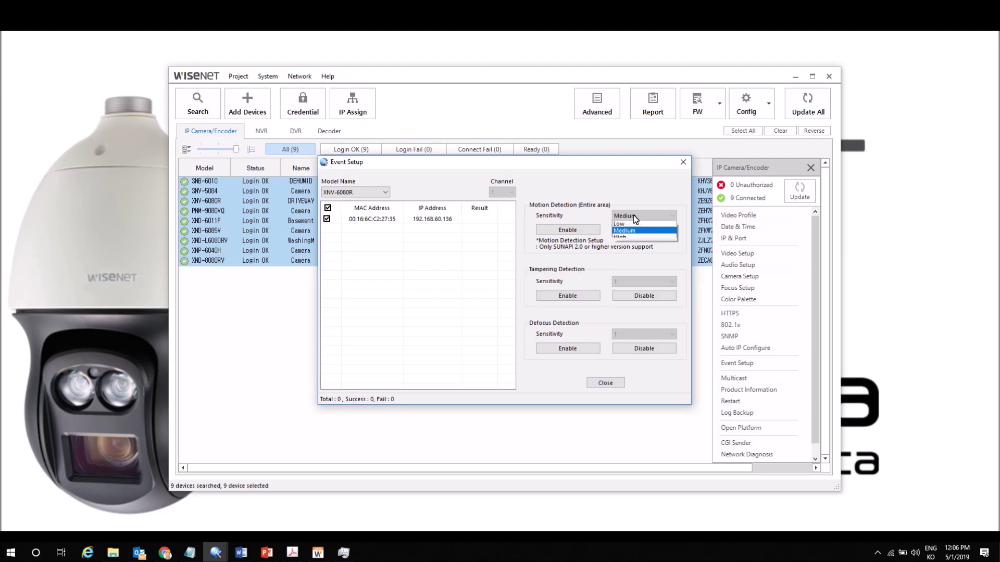
click(595, 215)
click(586, 228)
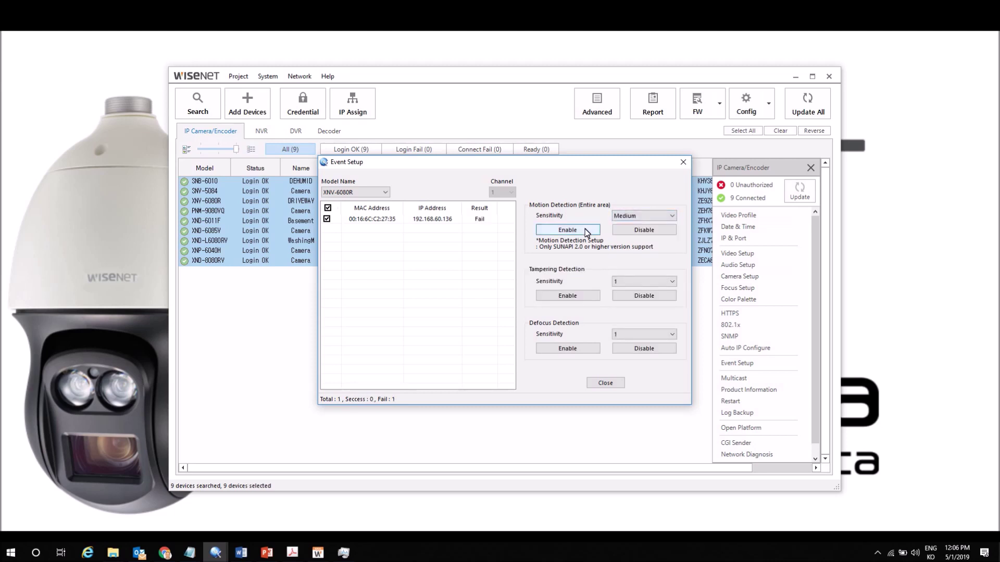
click(580, 229)
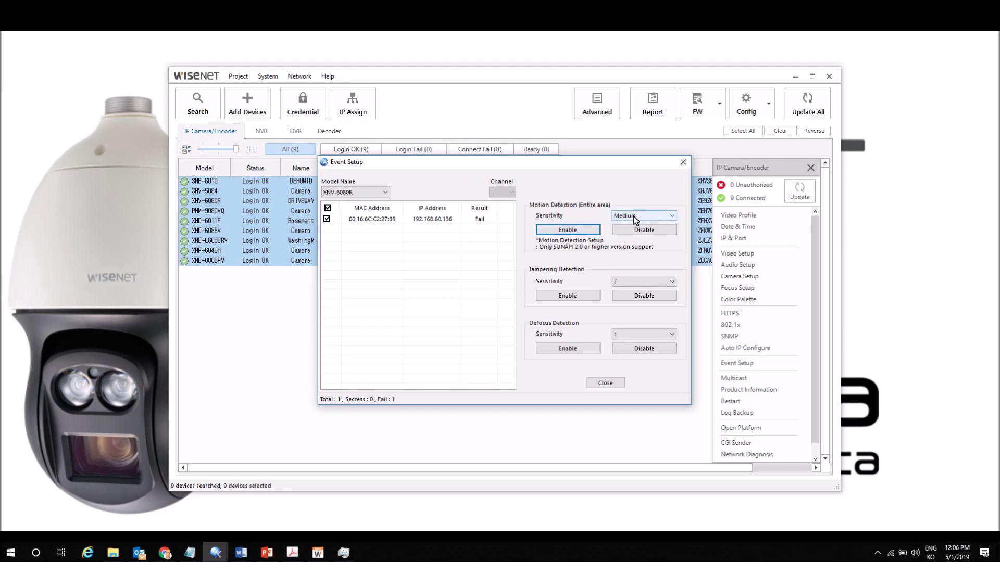
Enable Medium motion detection on the XND-6011F instead and close event setup.
click(360, 192)
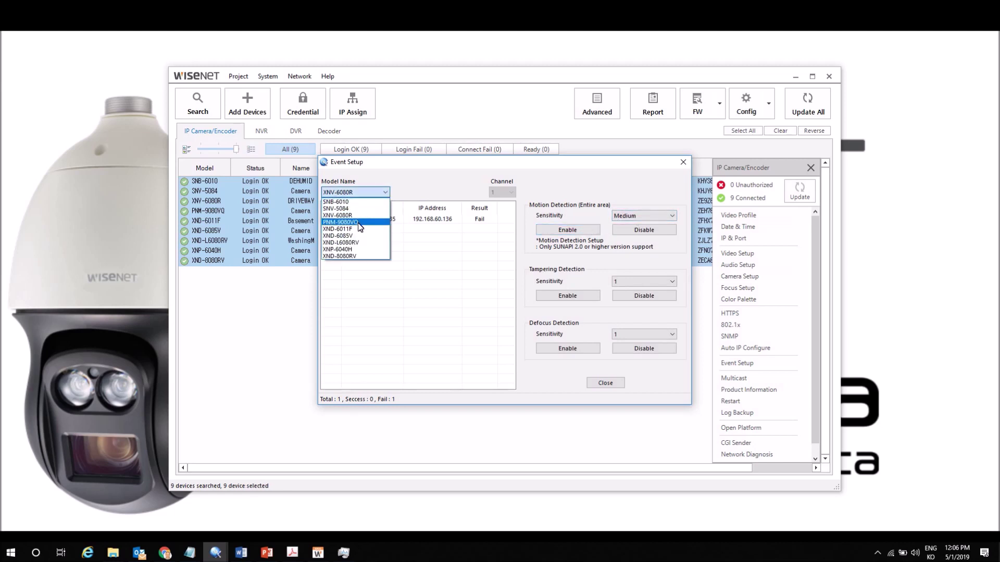
click(358, 229)
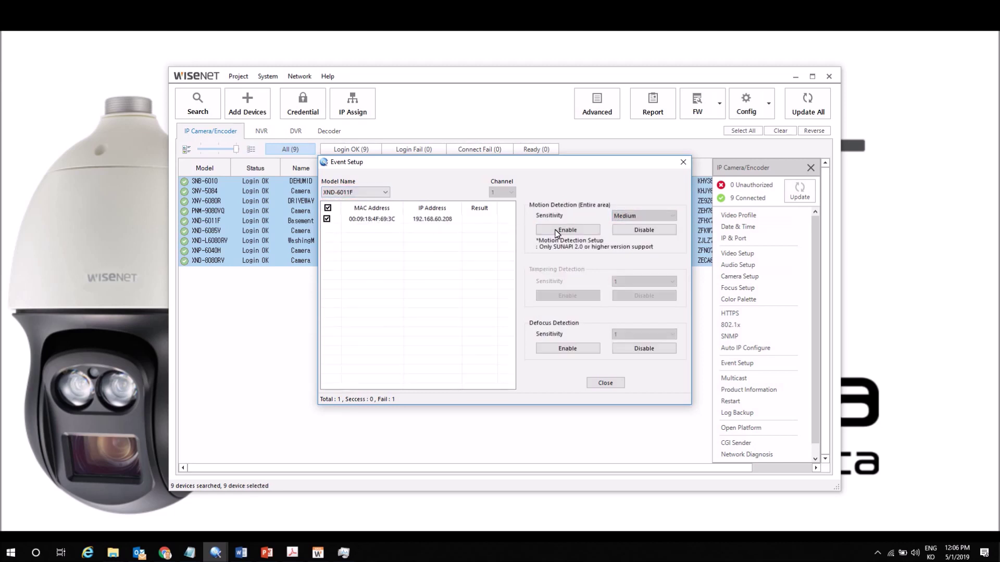
click(557, 231)
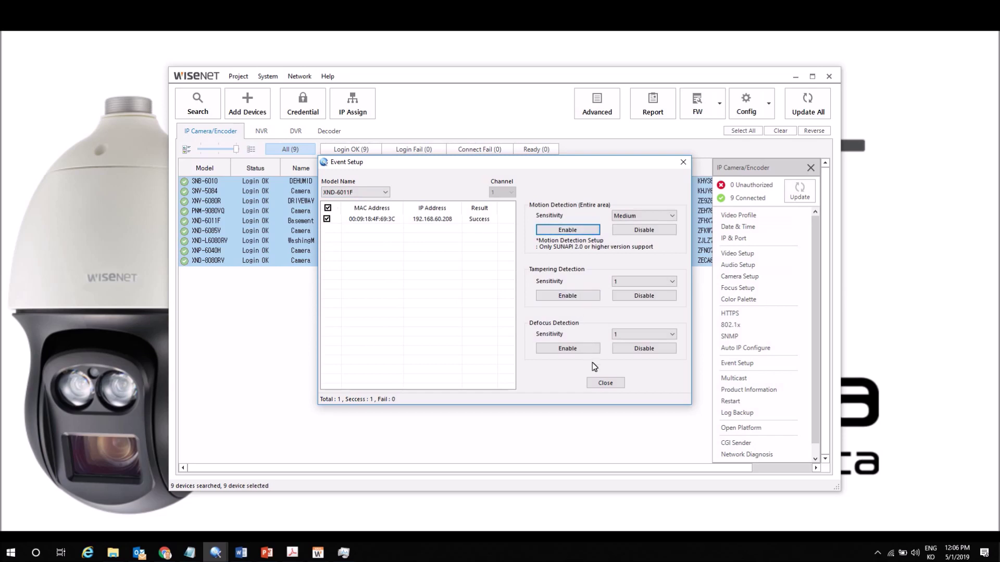
click(599, 384)
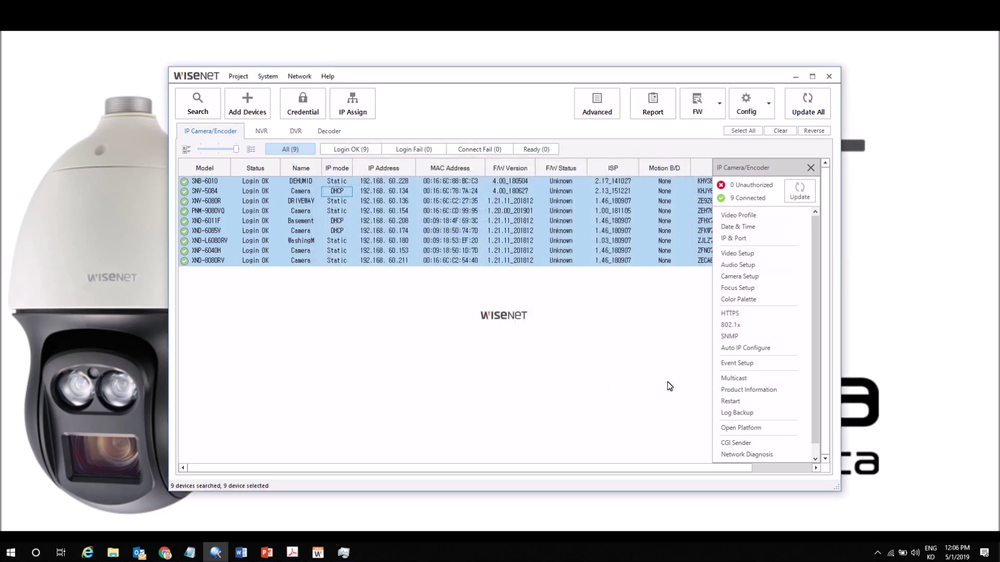
click(735, 402)
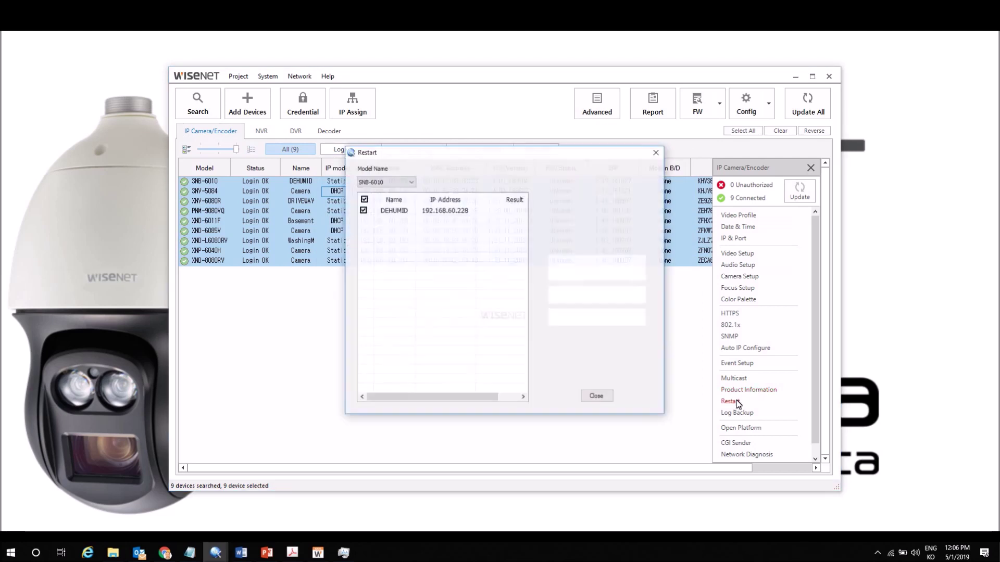
click(597, 397)
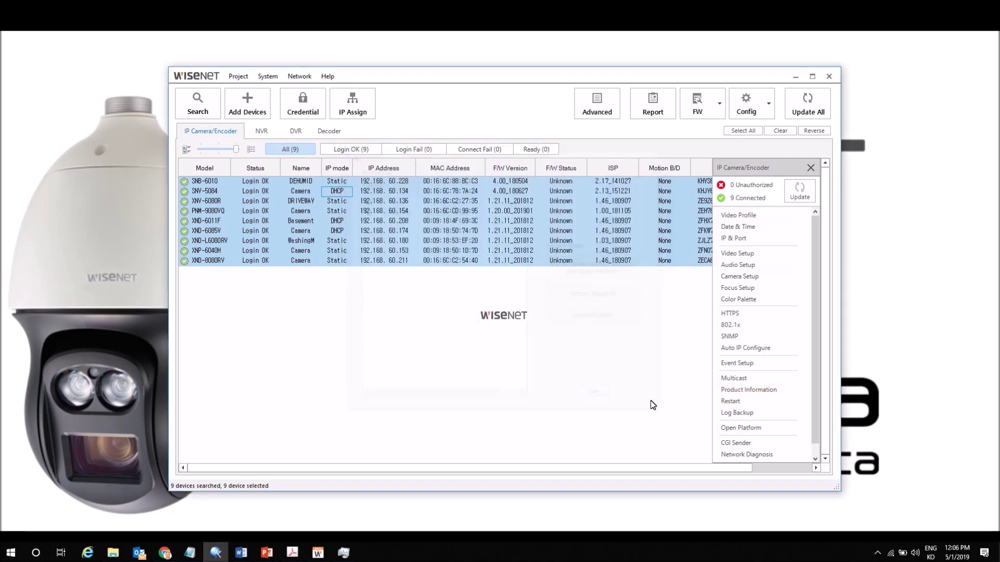
click(735, 413)
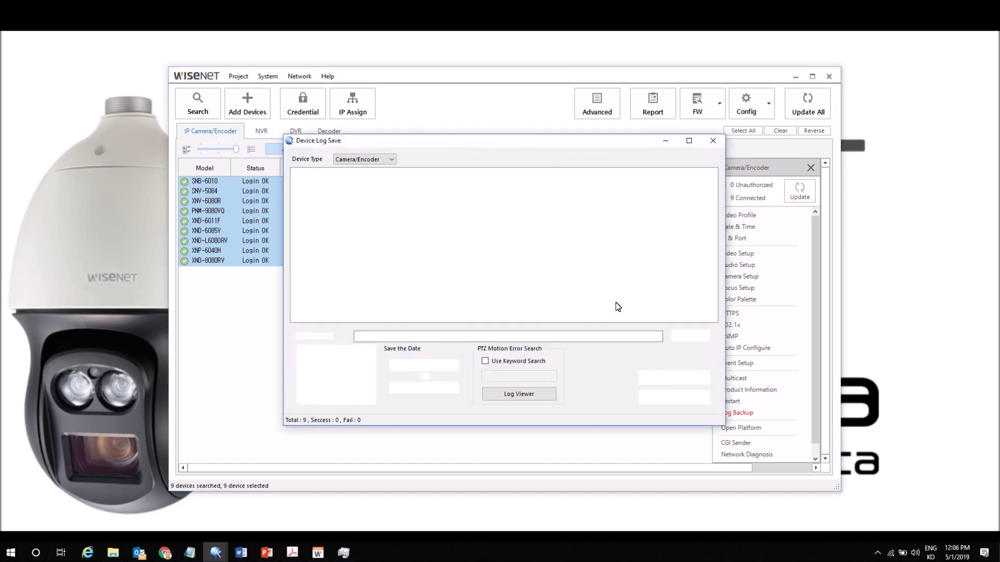
click(674, 397)
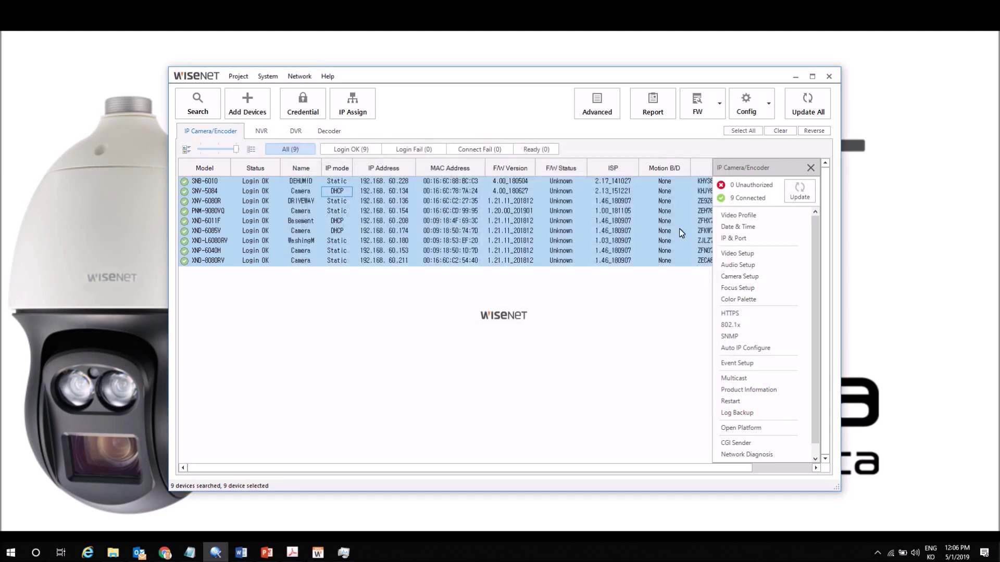
click(654, 104)
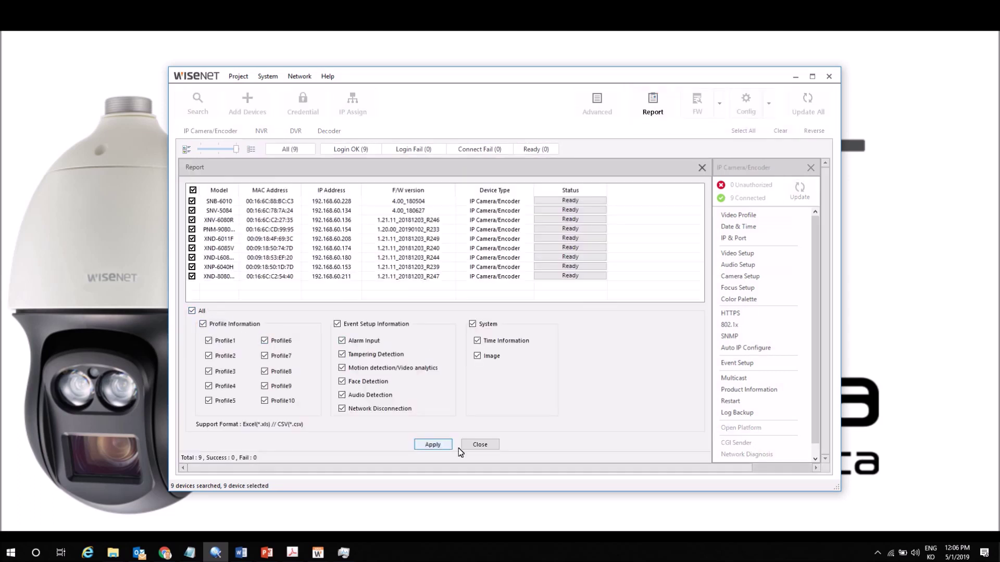
click(495, 443)
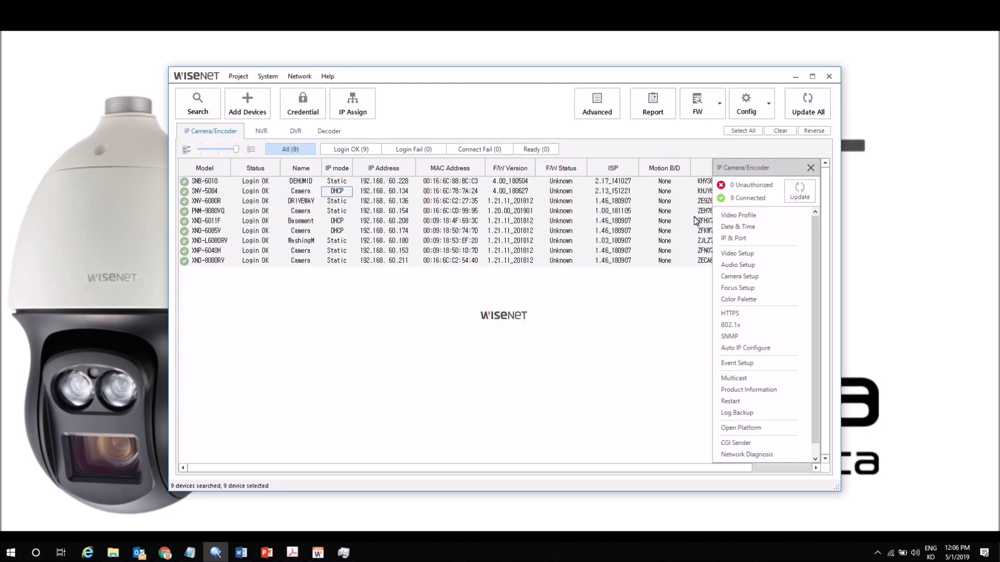
click(719, 115)
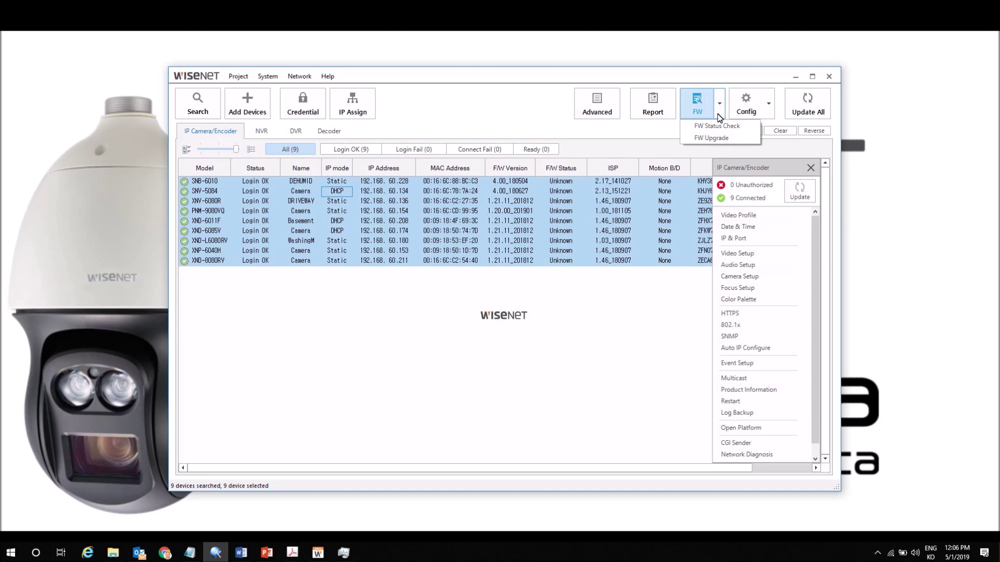
Open FW Upgrade from the firmware menu and bring up the Firmware Download list.
click(726, 79)
click(769, 104)
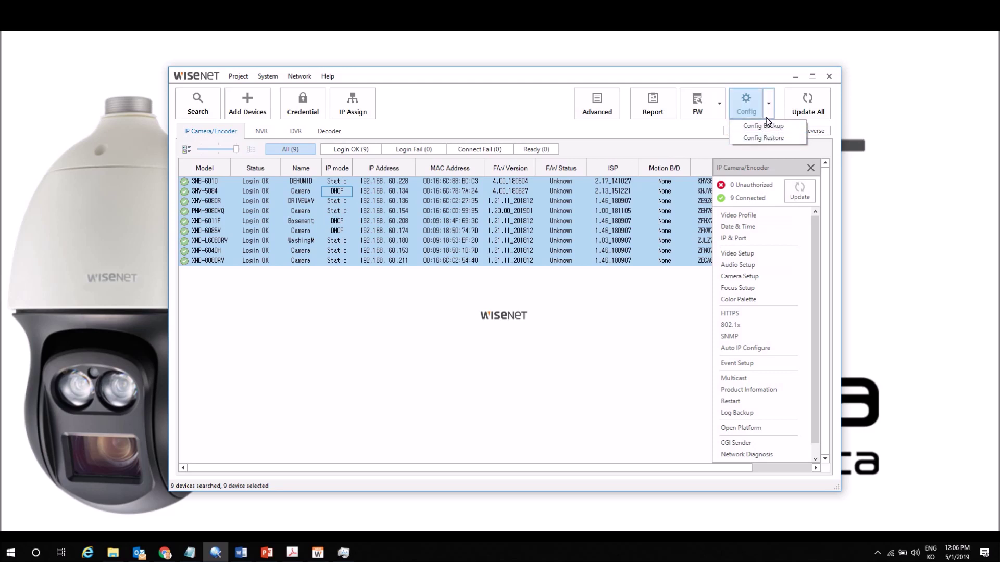
click(721, 116)
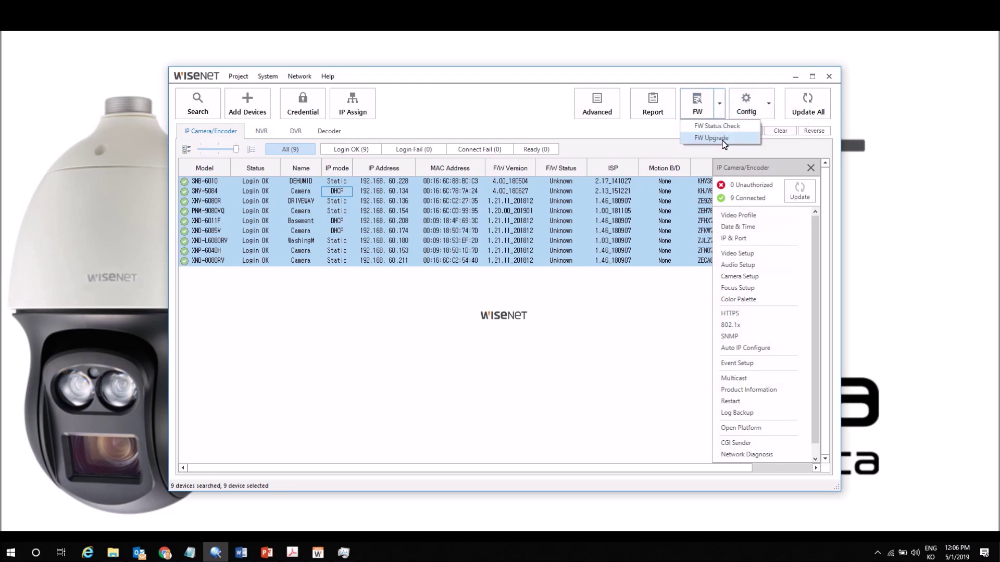
click(717, 138)
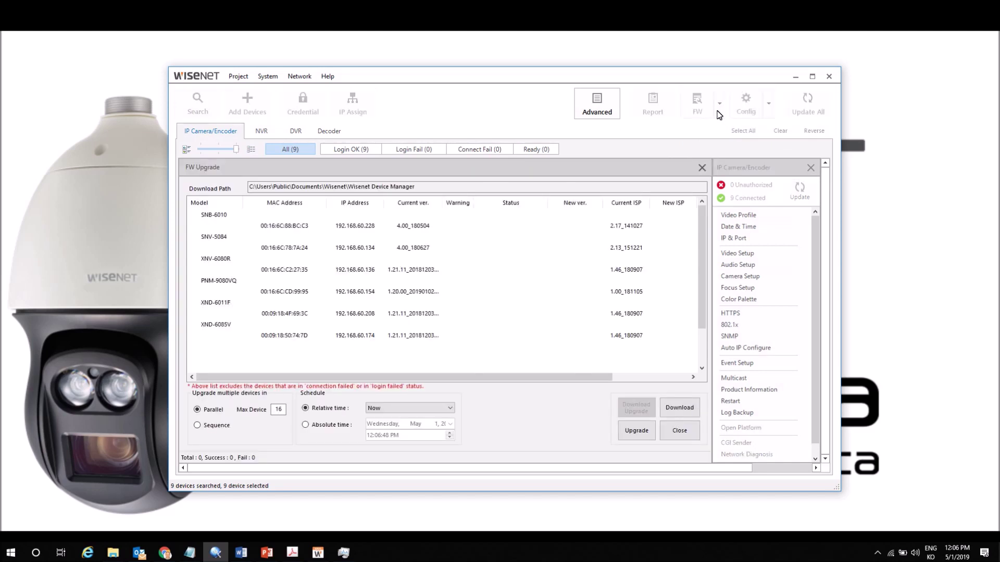
click(682, 406)
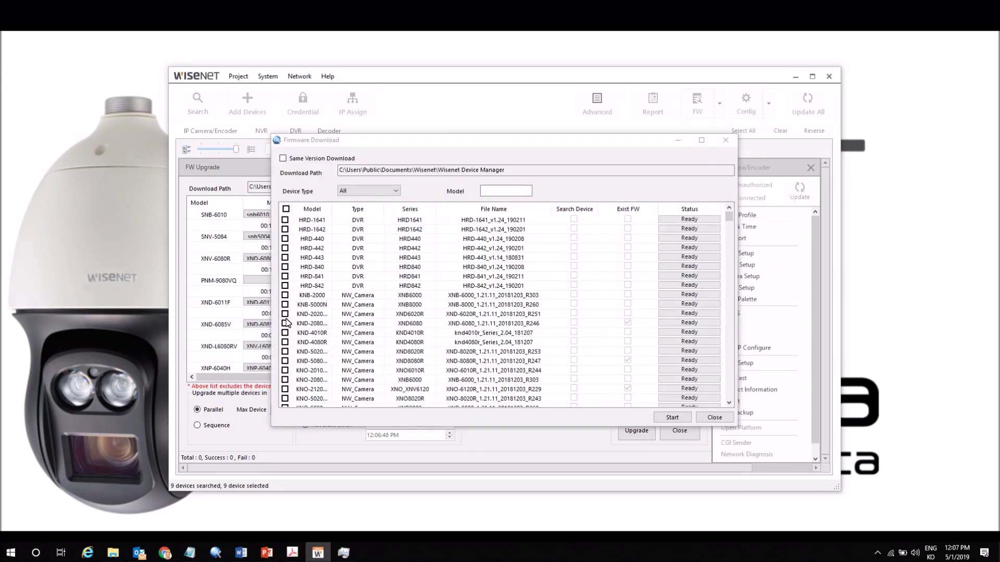
Bring the Firmware Download window forward and start filtering it by model name.
click(285, 281)
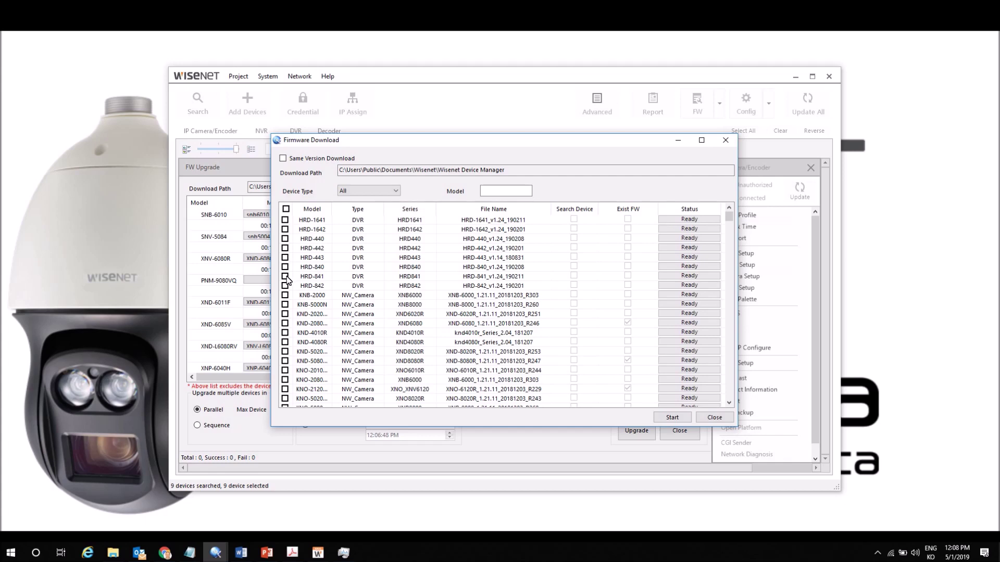
click(496, 190)
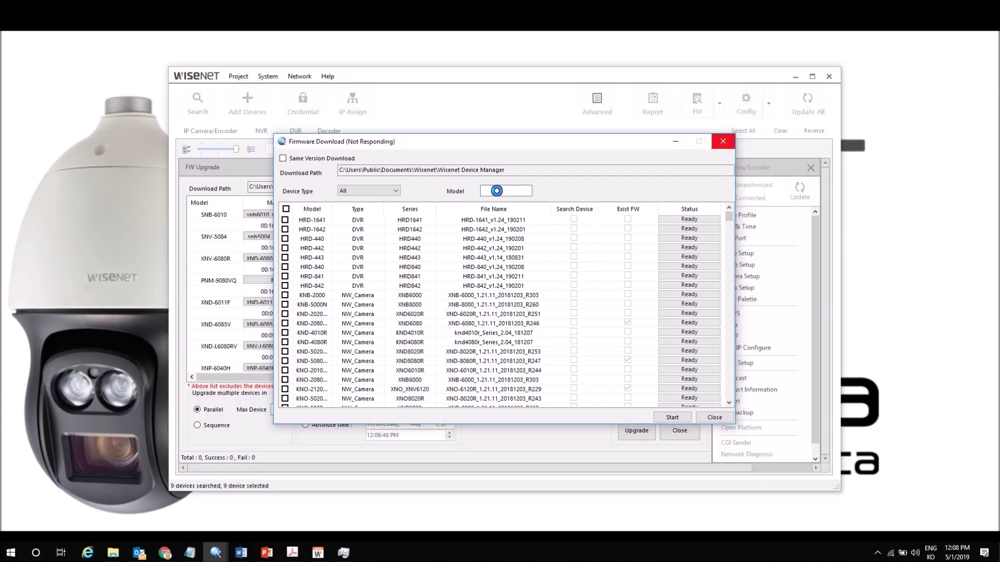